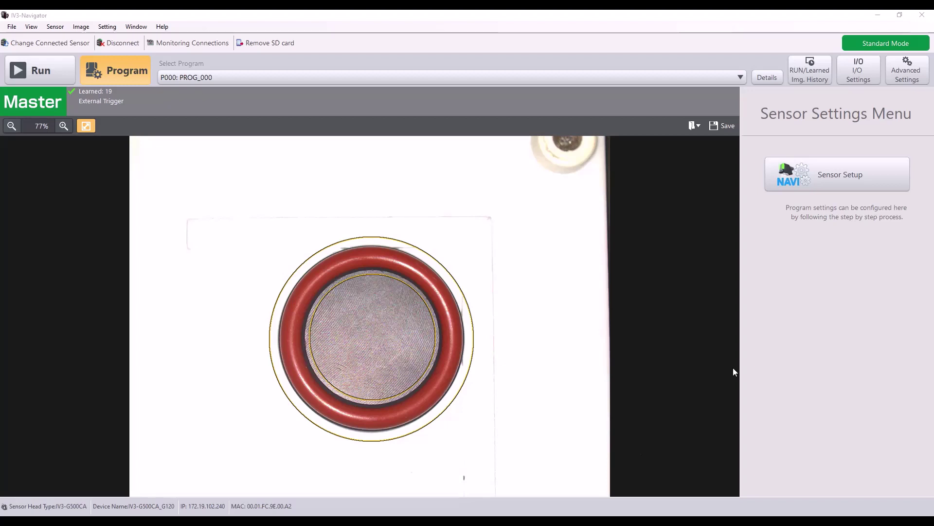
Step: Format the sensor's SD card from the Advanced Settings SD Card tab, erasing all data
click(901, 69)
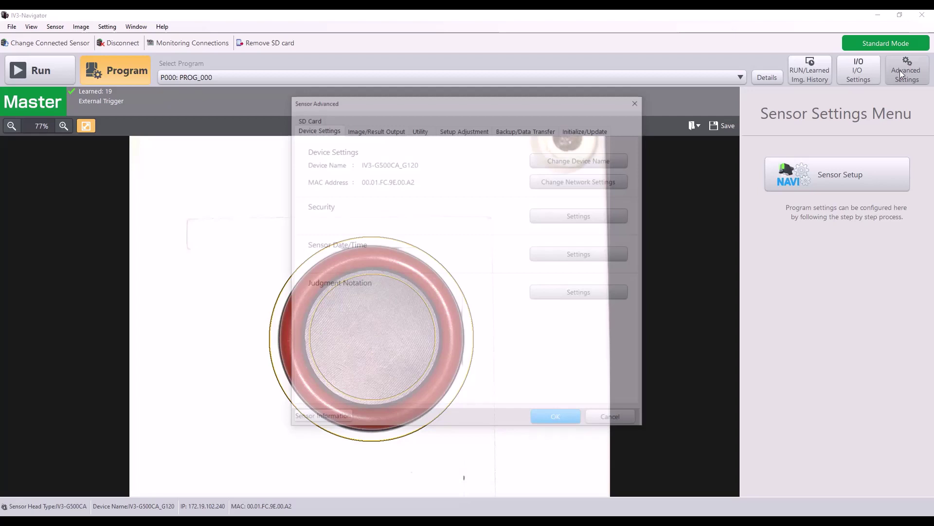
click(310, 119)
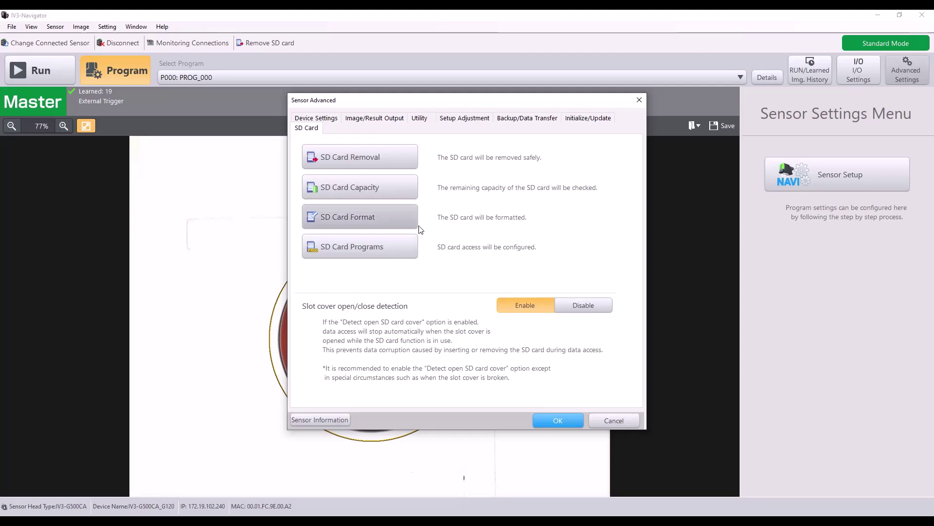
click(384, 217)
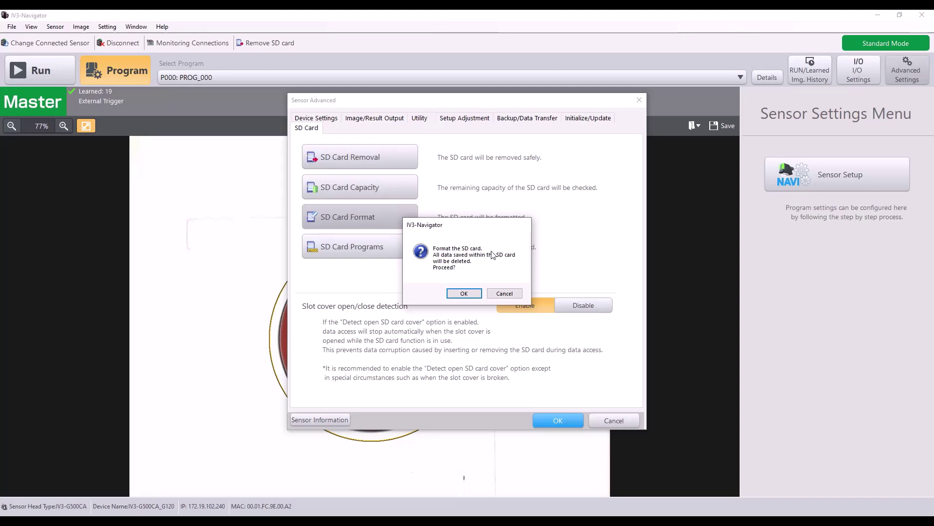
click(467, 295)
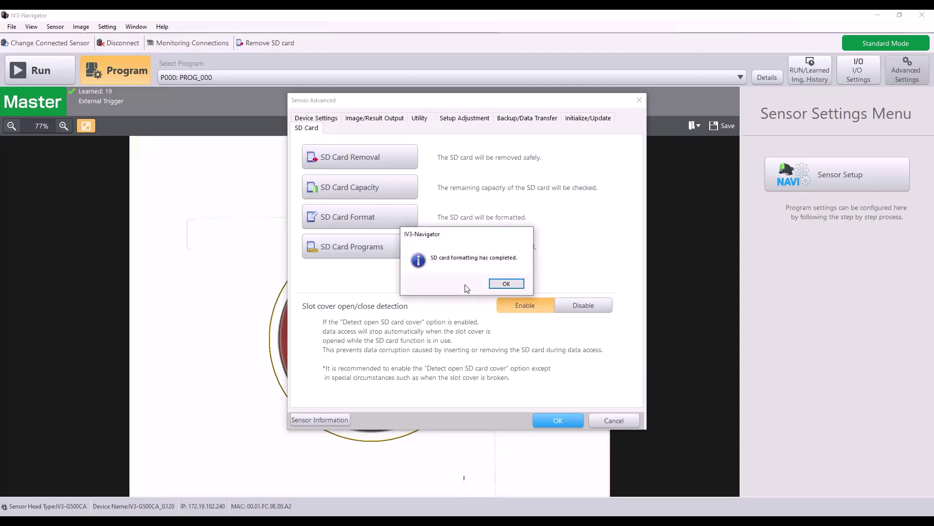
click(503, 285)
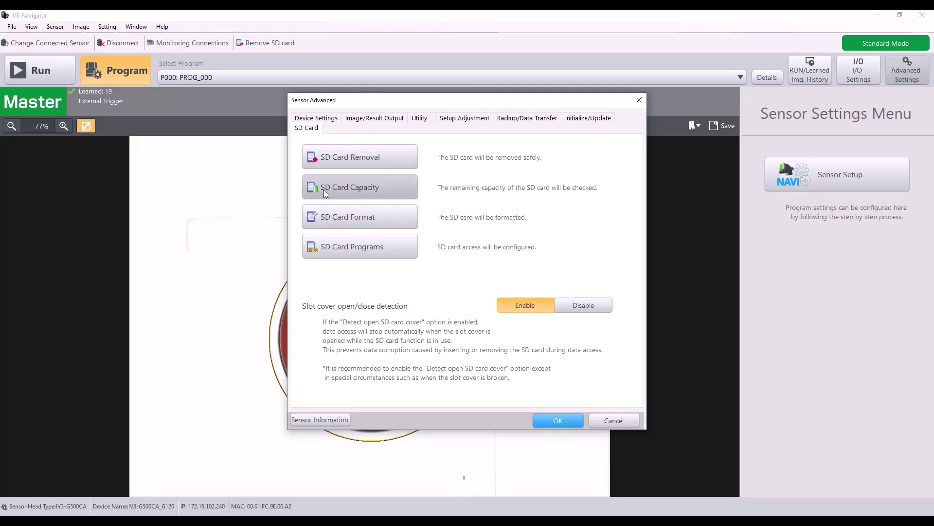
click(373, 193)
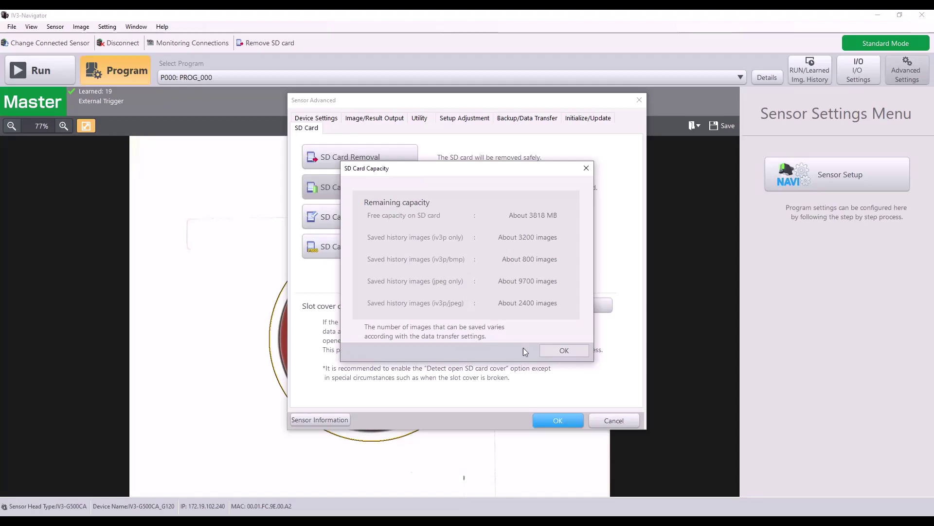
click(545, 349)
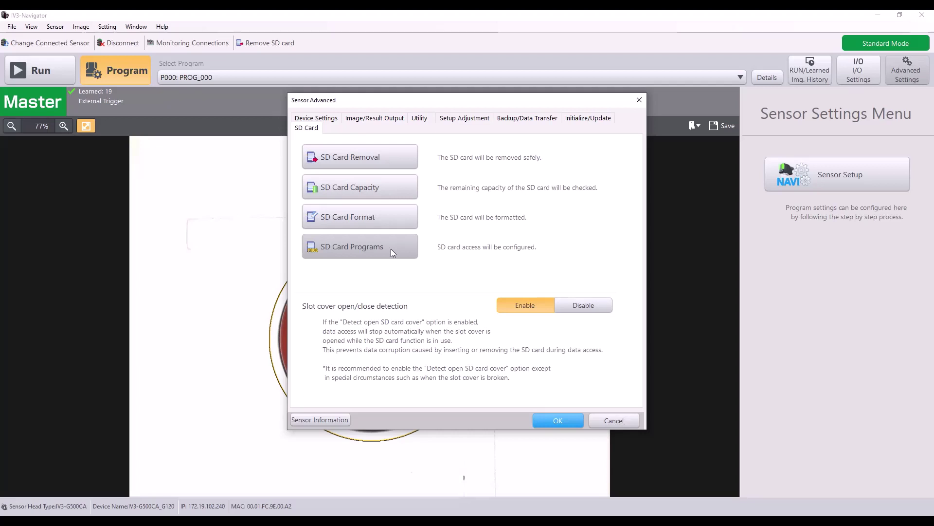
Step: Create the SD card extension setting file under SD Card Programs, then close both settings dialogs
click(390, 249)
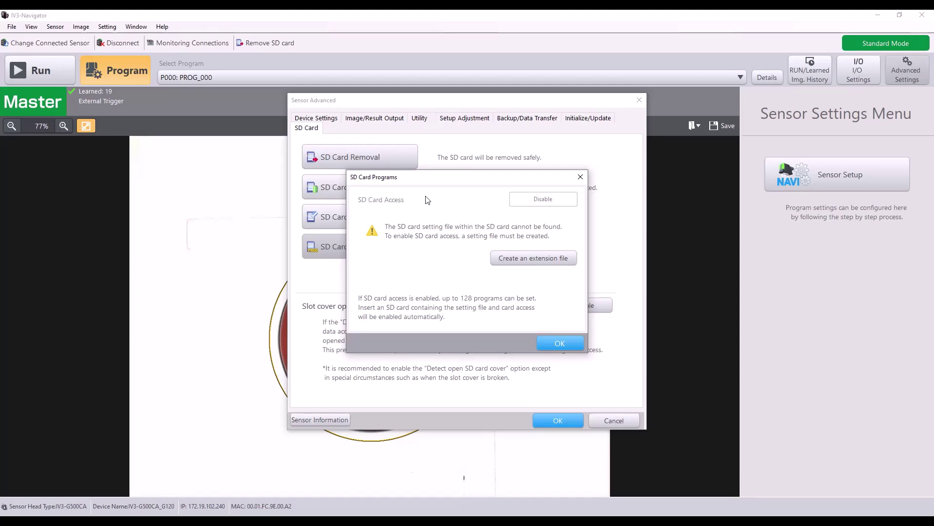
click(546, 260)
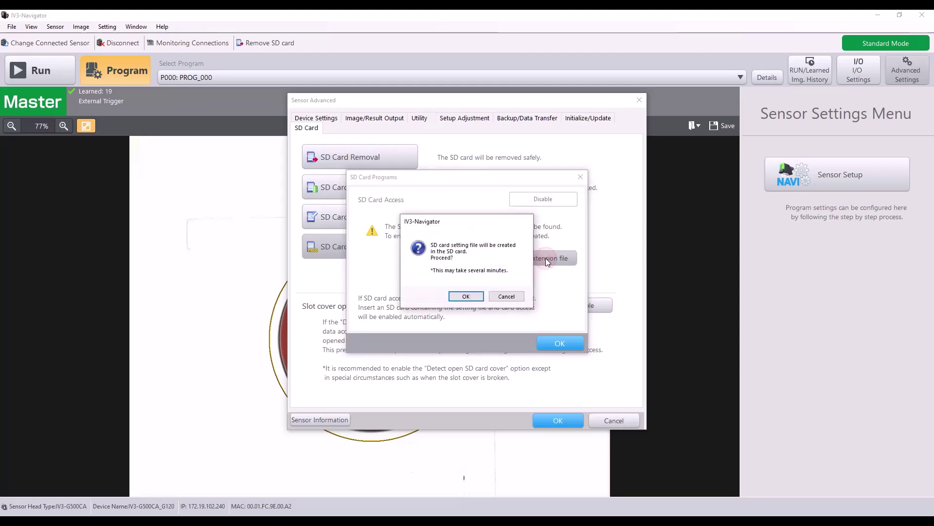
click(470, 299)
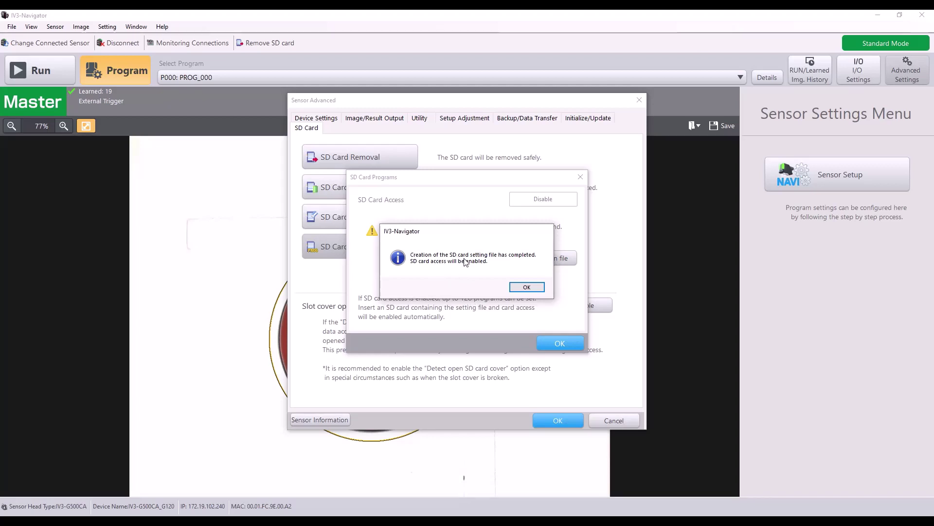
click(527, 287)
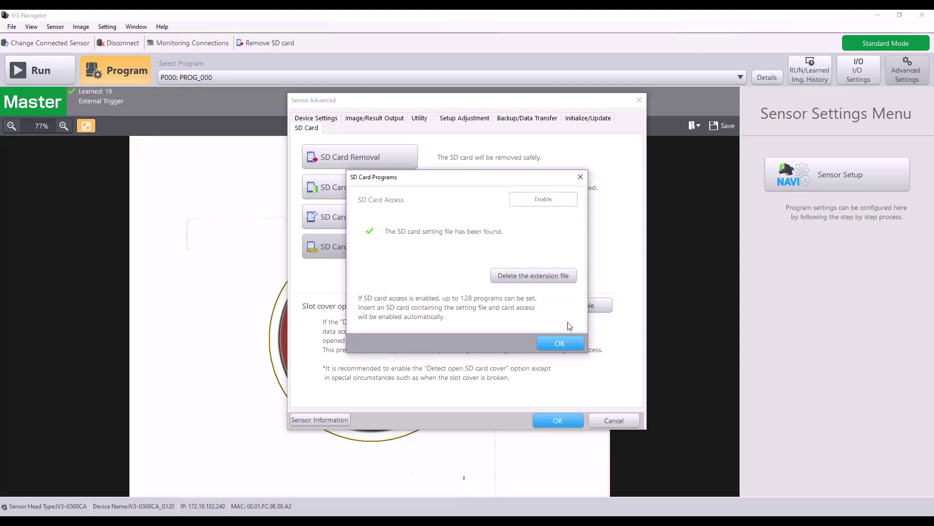
click(566, 343)
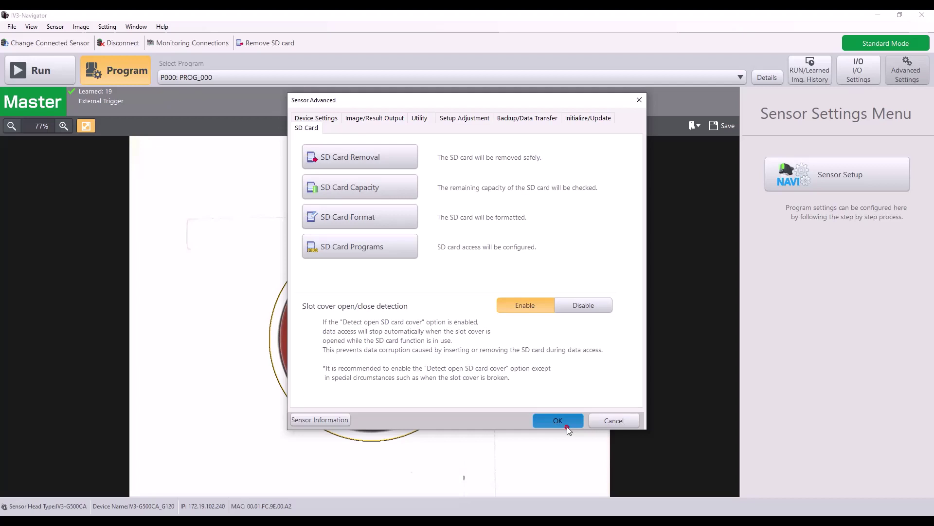
click(554, 417)
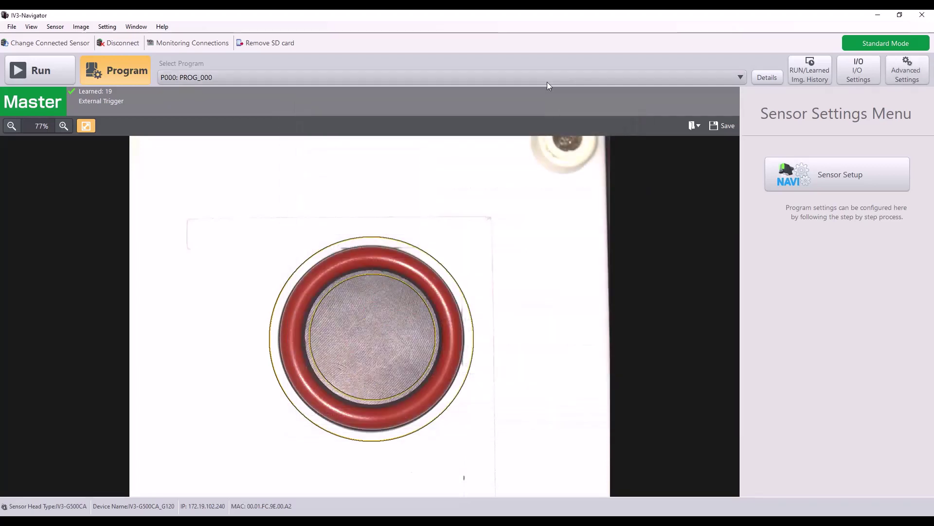
click(547, 82)
drag(747, 99, 752, 321)
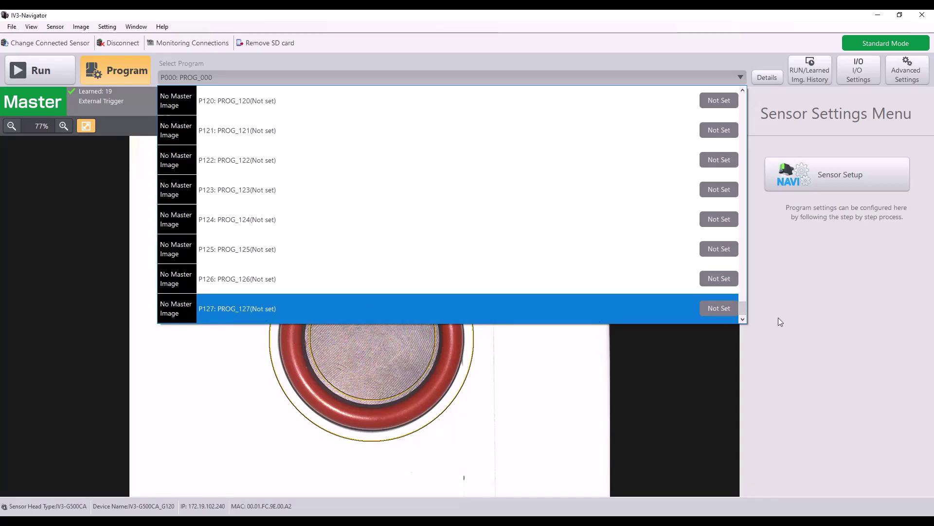
drag(744, 309, 757, 92)
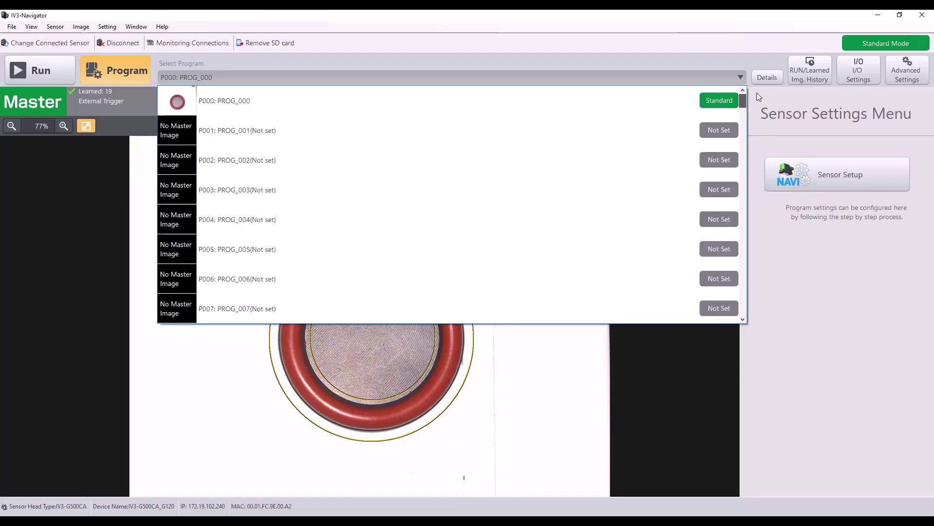
click(346, 103)
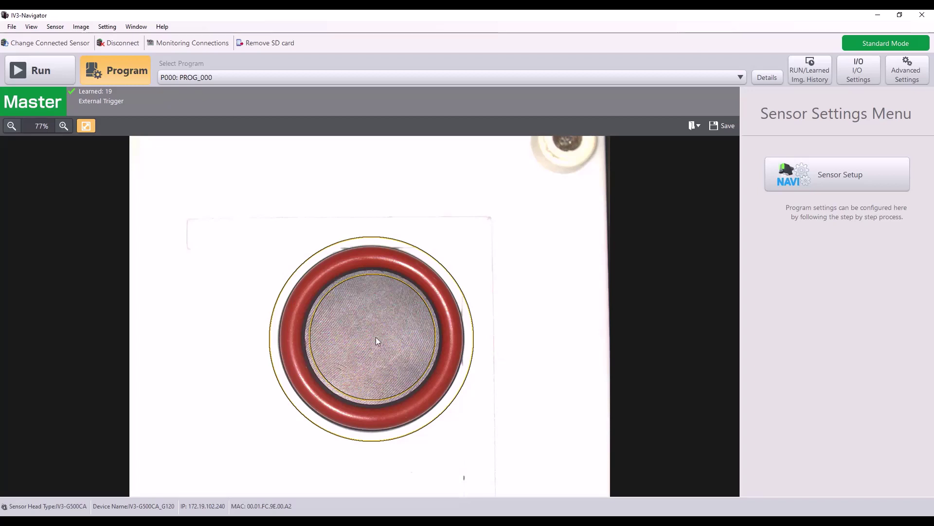
Step: Show the Image/Result Output tab of Advanced Settings with SD Card as output destination
click(908, 80)
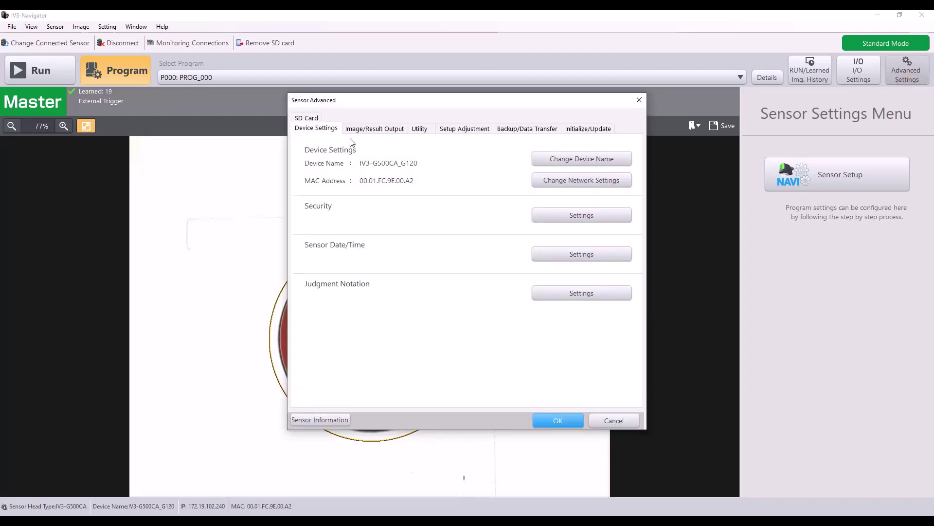
click(374, 129)
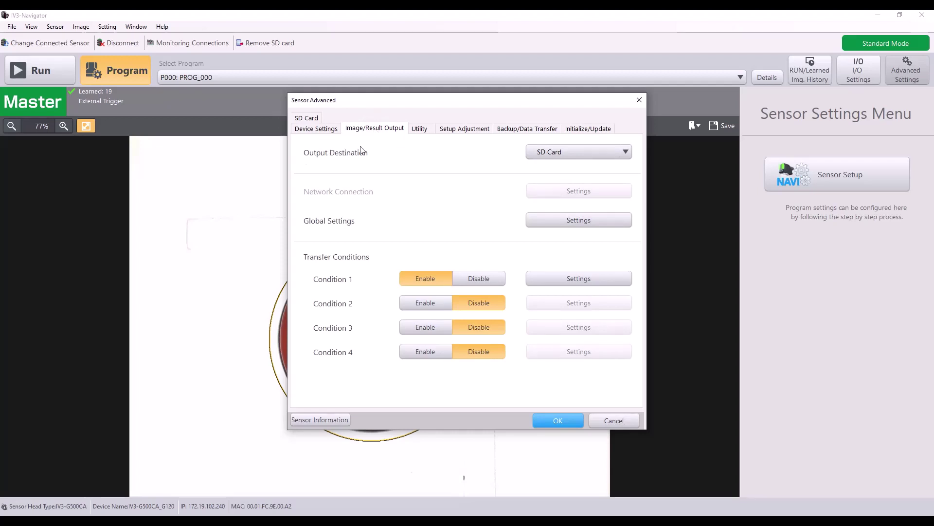
click(568, 153)
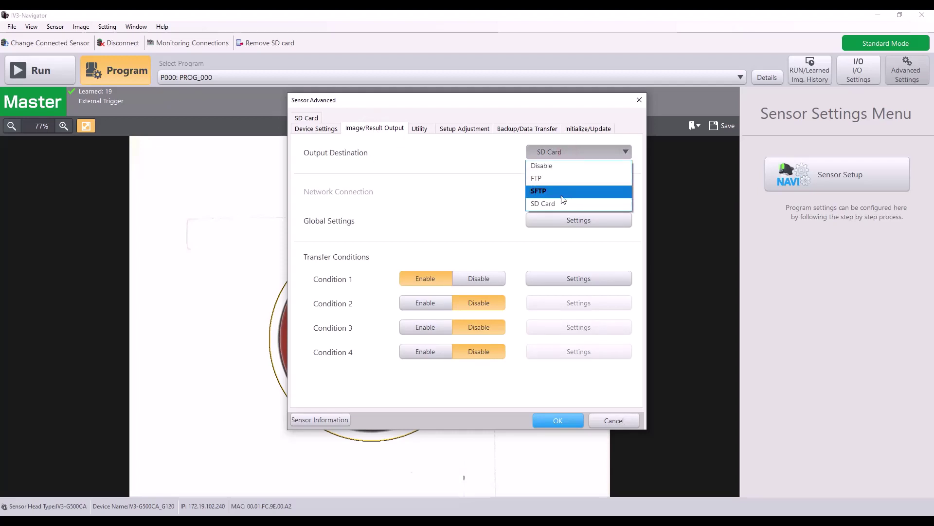
click(555, 206)
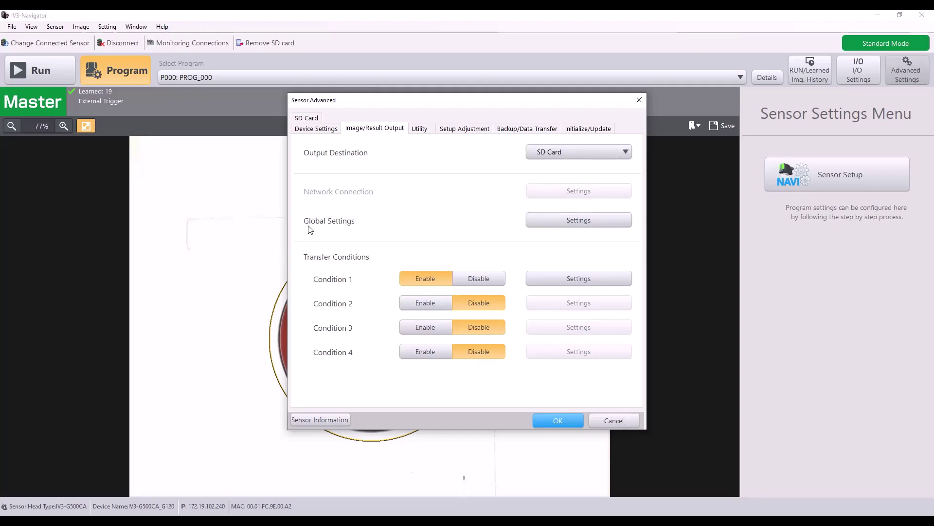
Step: In Global Settings, set the image File Format to IV3P/JPEG
click(591, 220)
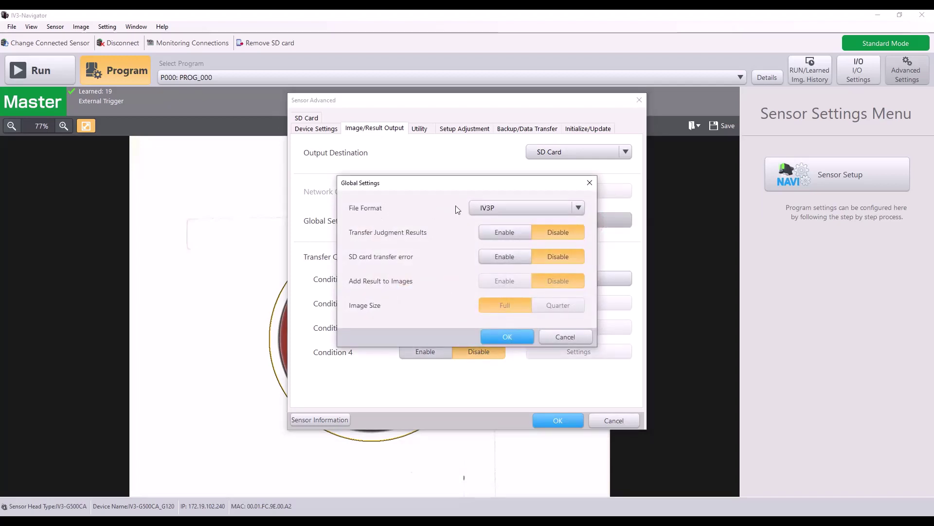
click(498, 204)
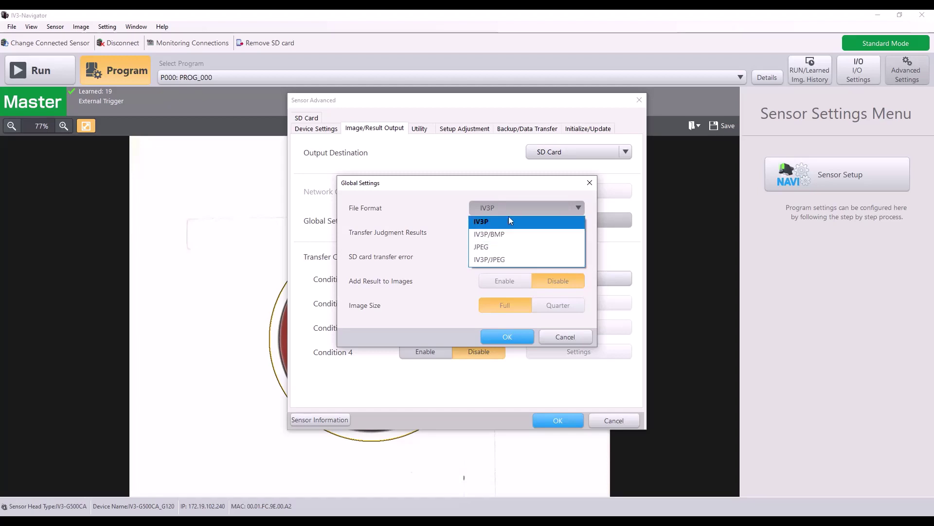
click(512, 261)
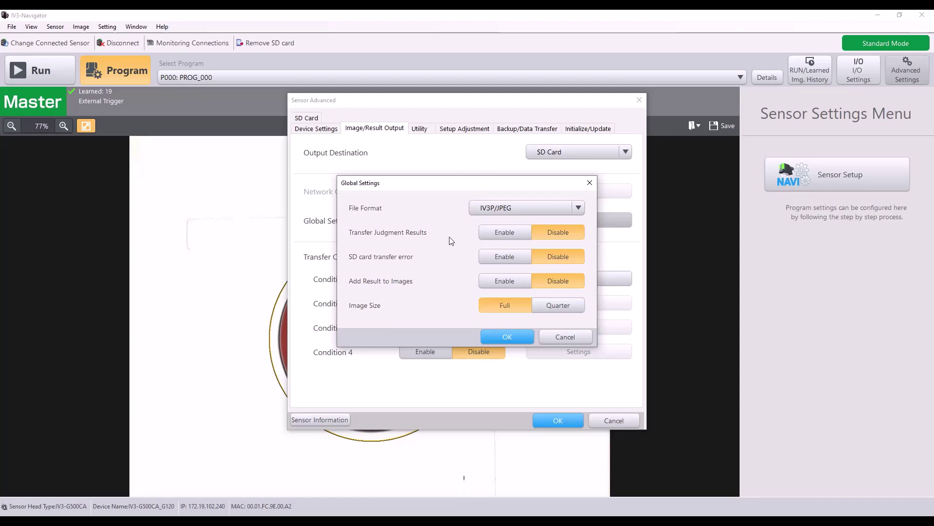
Step: Enable judgment results transfer and Add Result to Images, keep Image Size Full, and apply
click(492, 235)
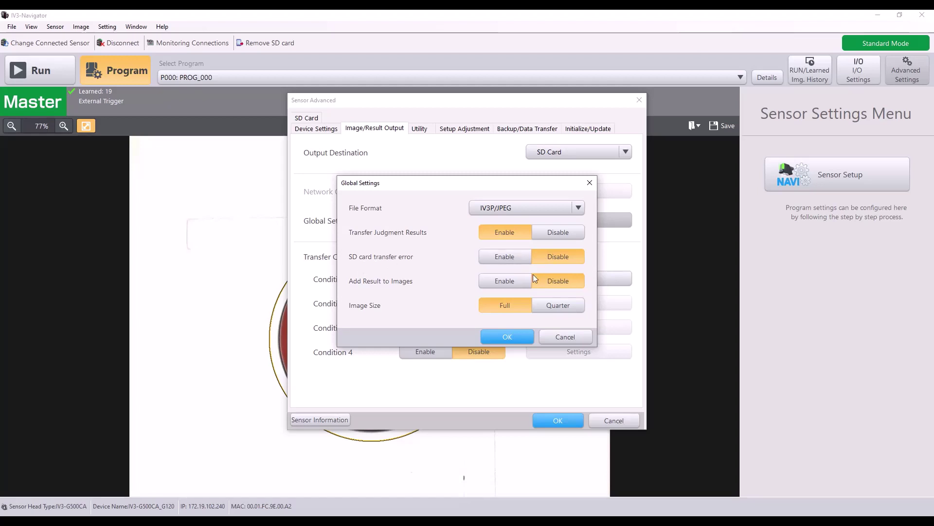
click(509, 287)
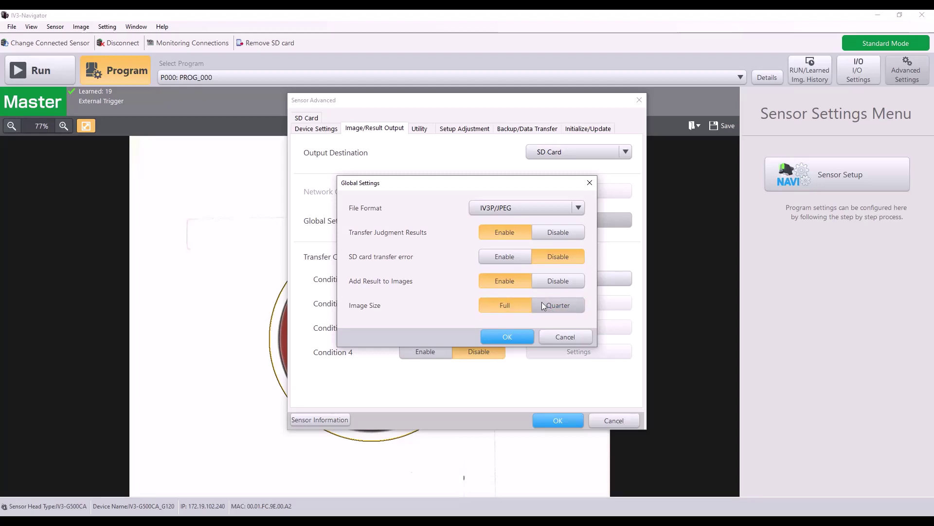
click(577, 311)
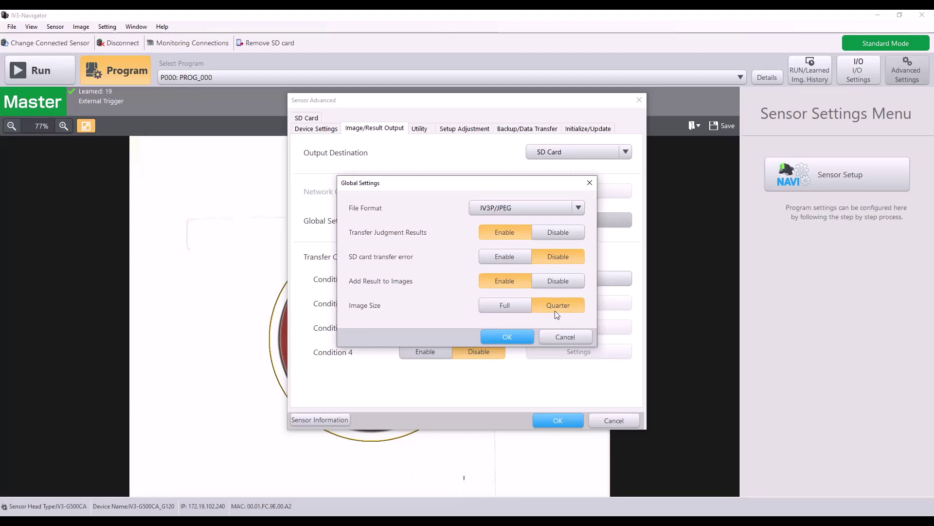
click(518, 304)
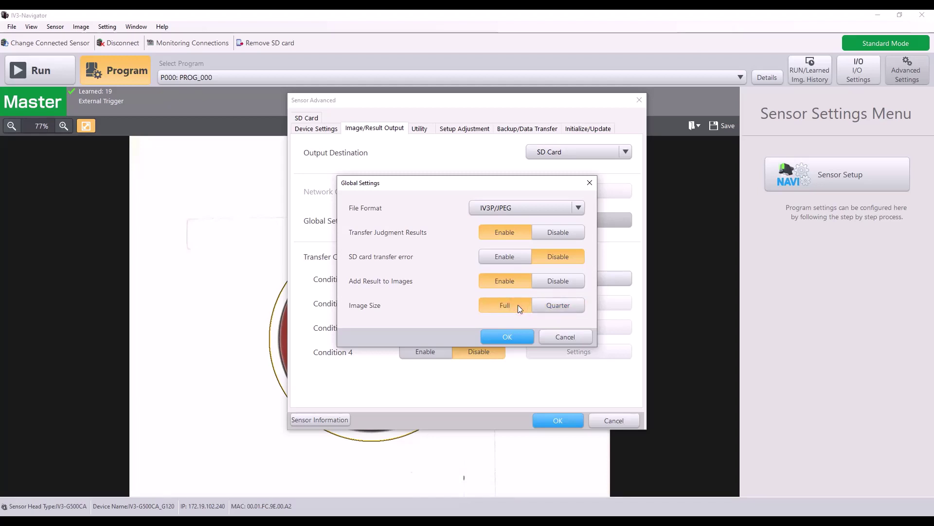
click(510, 339)
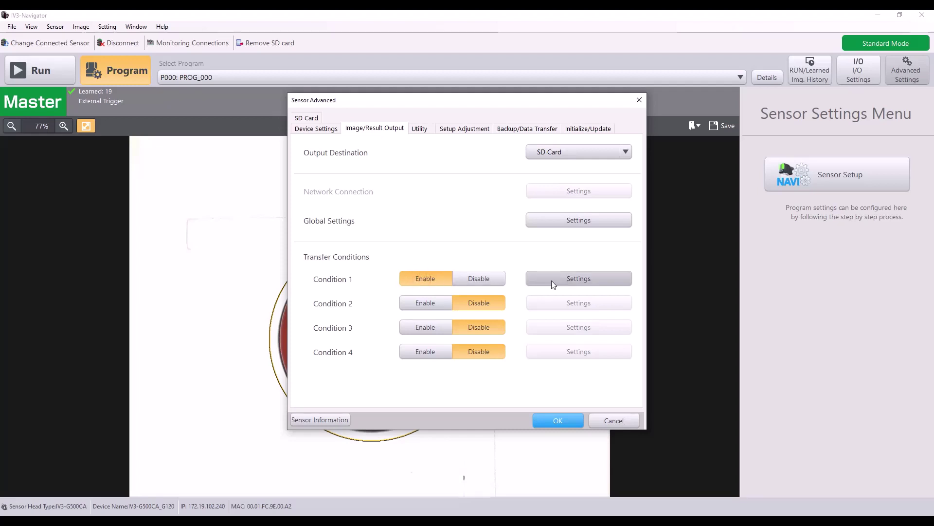
Step: Open Condition 1 settings and try a Total Status / NG transfer condition
click(580, 283)
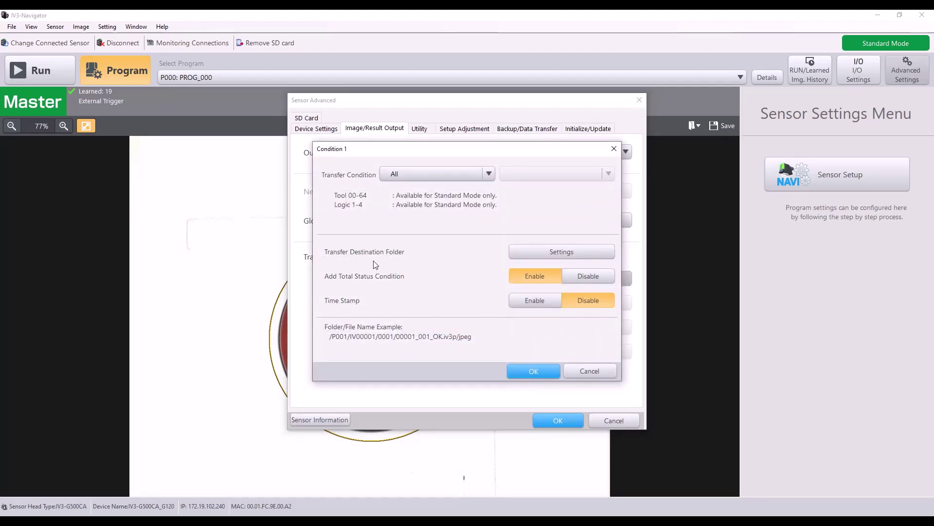
click(416, 175)
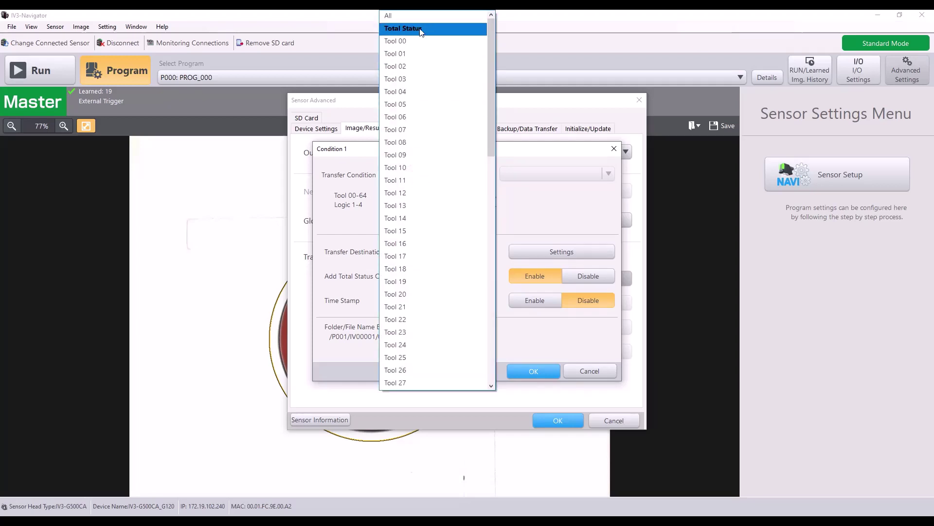
click(401, 17)
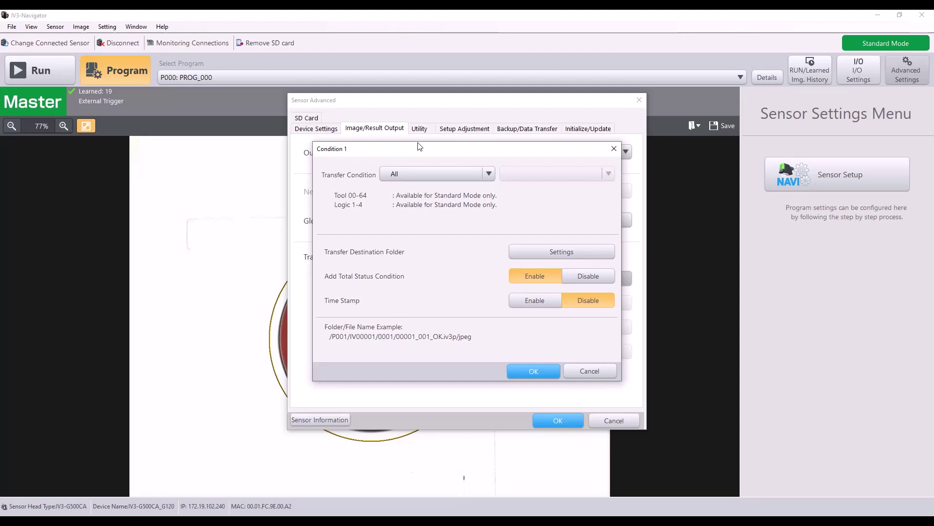
click(415, 174)
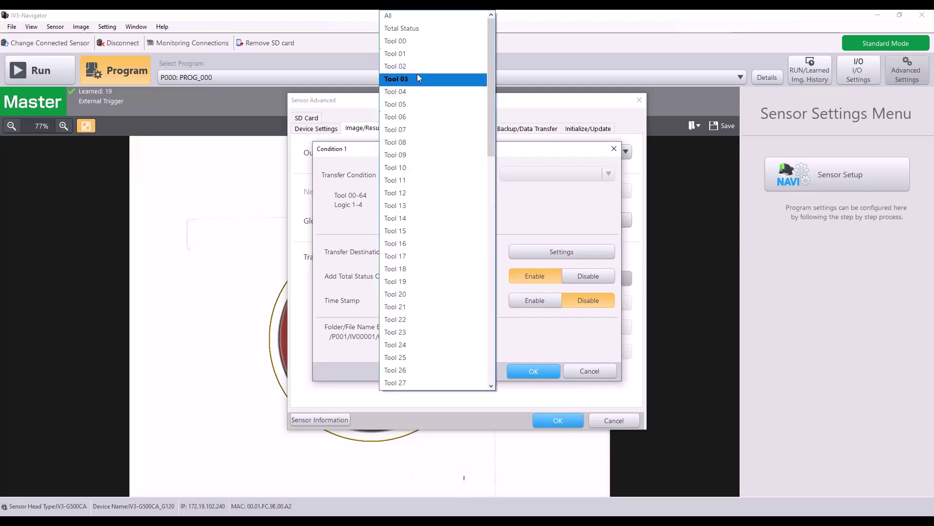
click(428, 29)
click(525, 174)
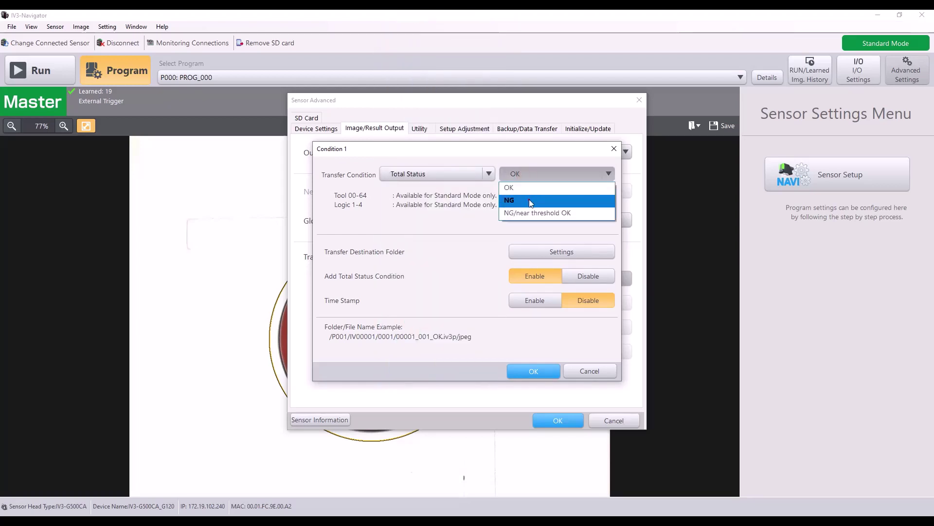
click(529, 200)
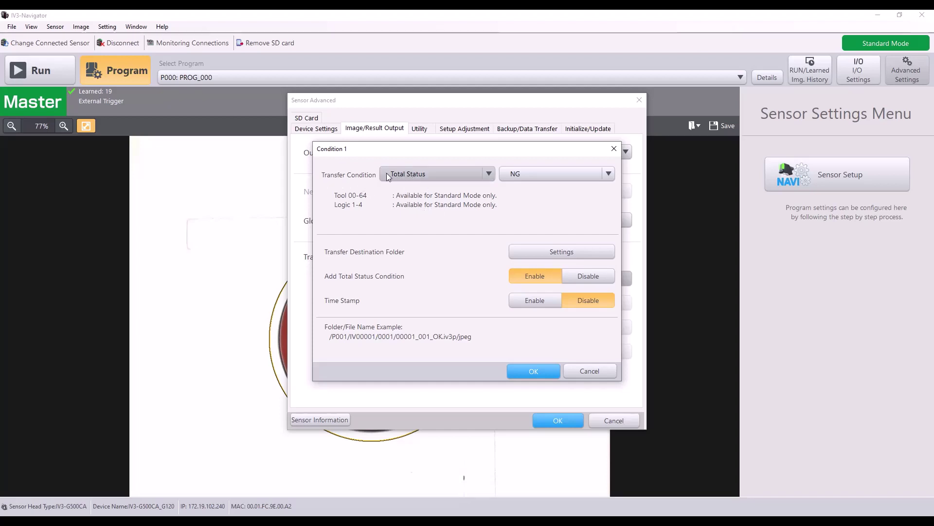
Step: Set the Condition 1 Transfer Condition back to All
click(485, 175)
scroll(466, 138, down, 7)
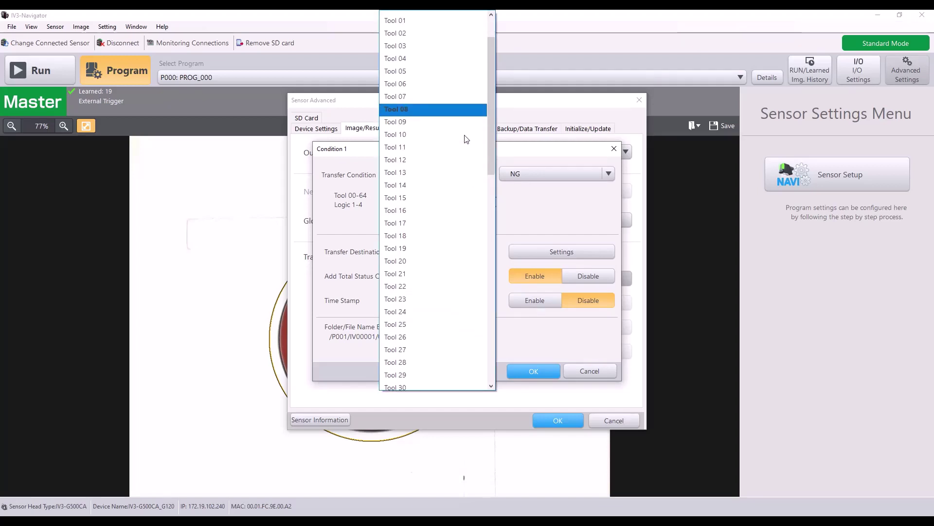
scroll(438, 195, up, 7)
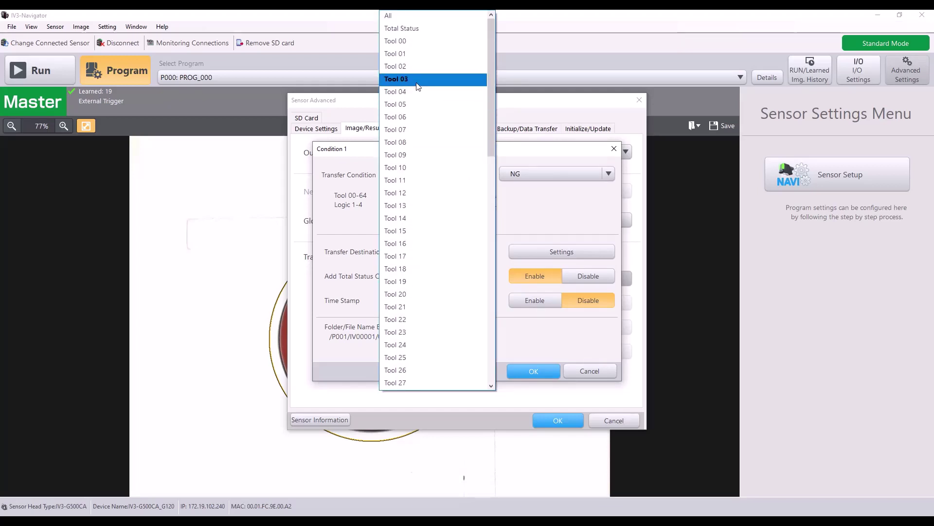
scroll(401, 34, up, 1)
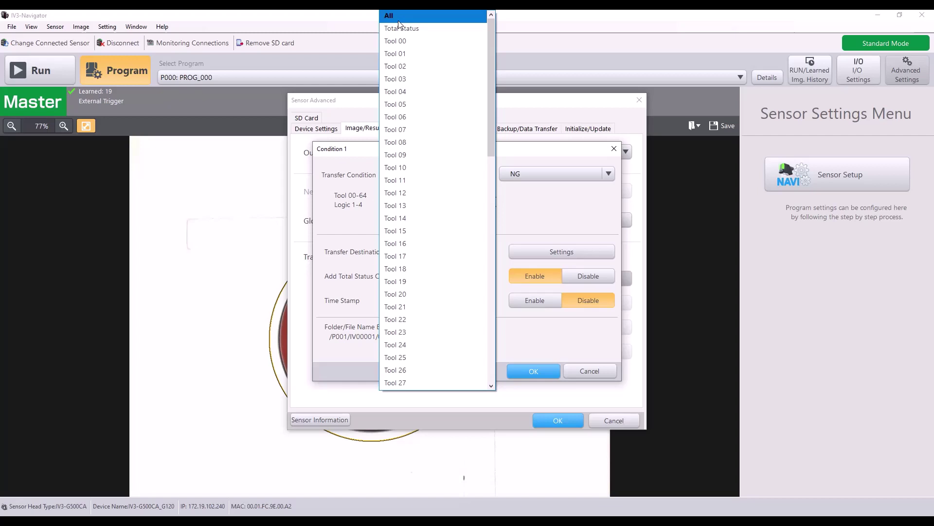
click(398, 17)
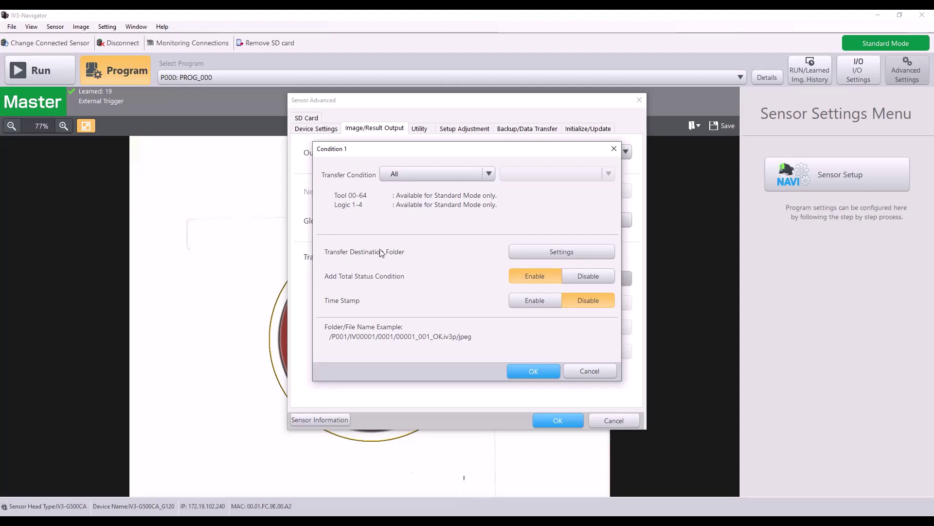
Step: In Transfer Destination Folder Settings, change Index Upper Limit from 499 to 100
click(541, 251)
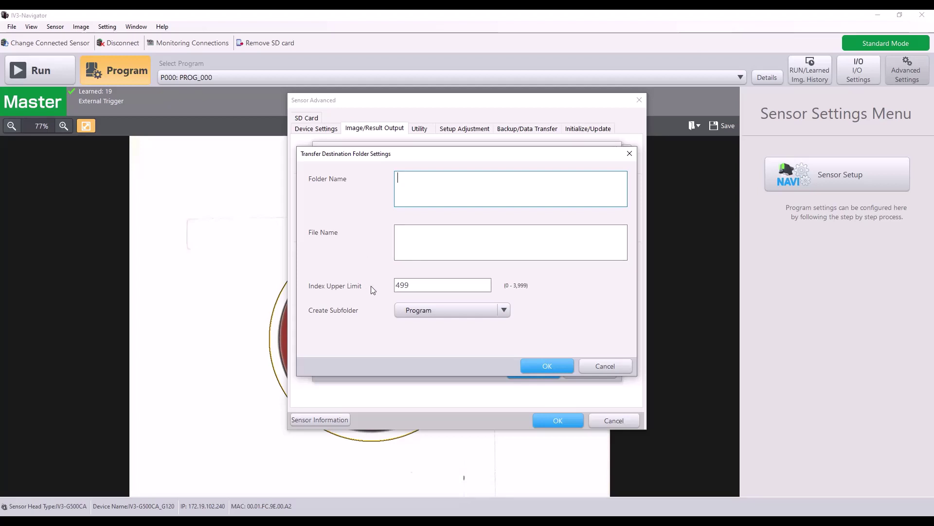
click(418, 310)
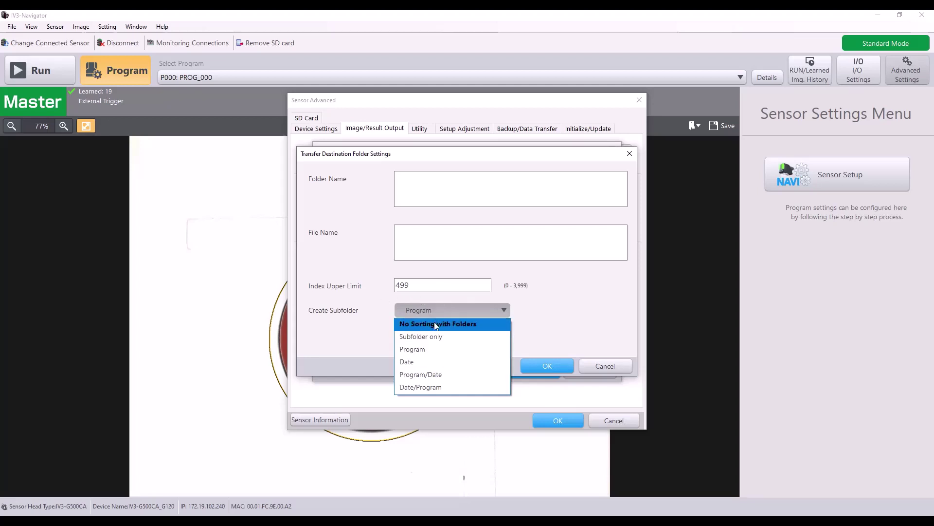
click(429, 352)
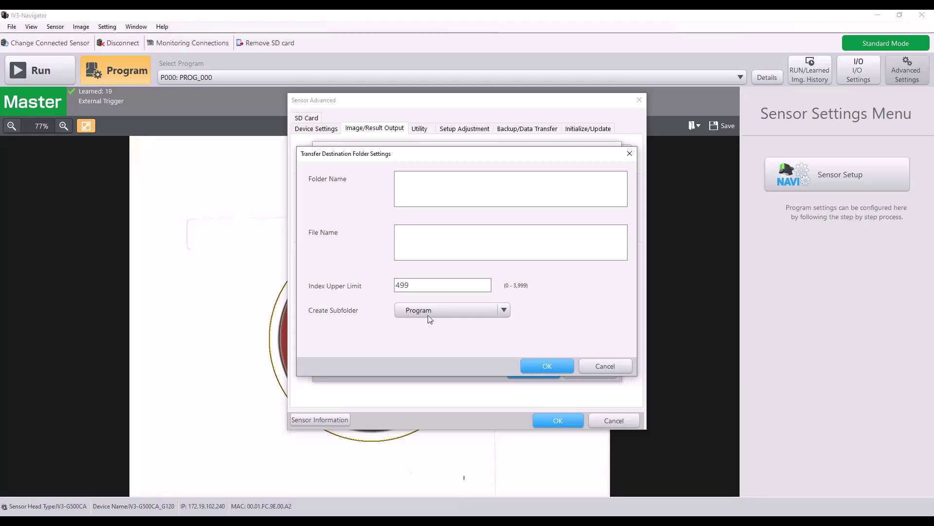
click(404, 285)
double_click(397, 284)
text(100)
Step: Set Create Subfolder to No Sorting with Folders and recheck the index limit
click(409, 306)
click(426, 323)
click(423, 288)
double_click(401, 288)
click(413, 284)
Step: Confirm the folder settings and keep Condition 1 file names with total status, no time stamp
click(526, 364)
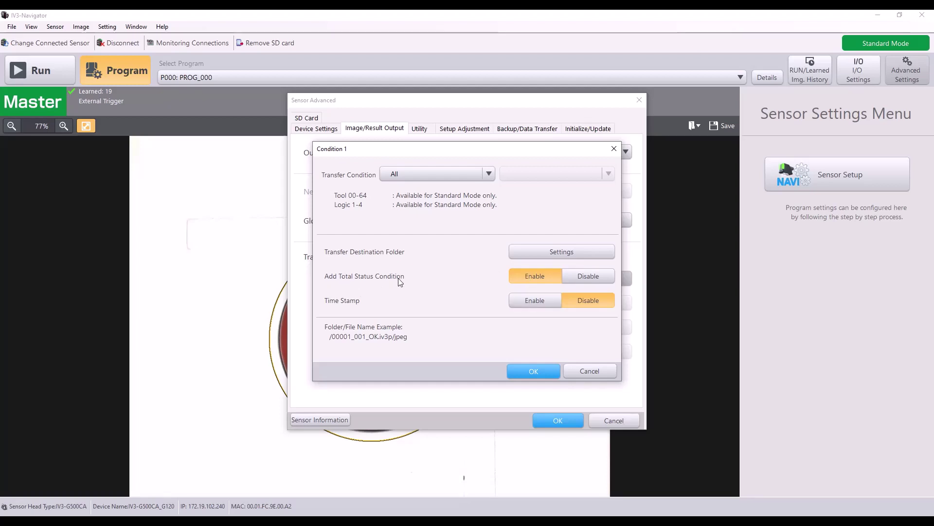
click(590, 276)
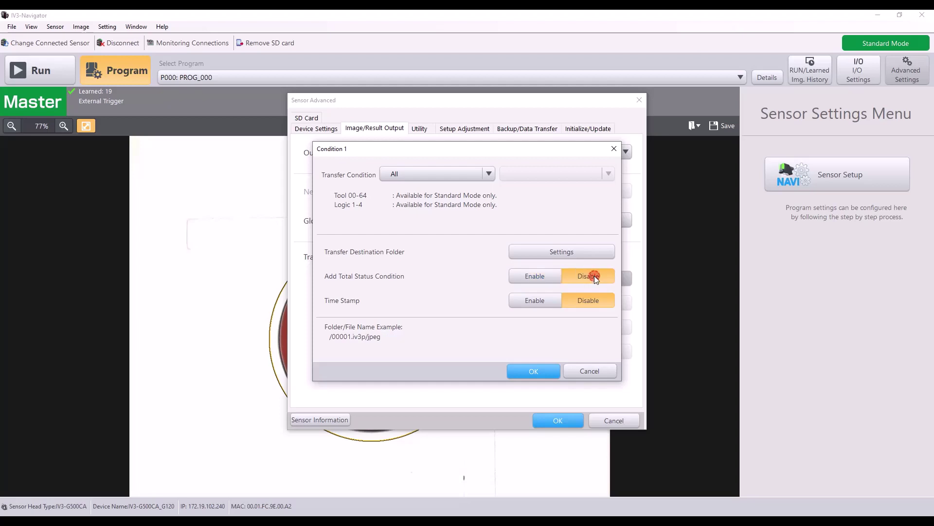
click(544, 278)
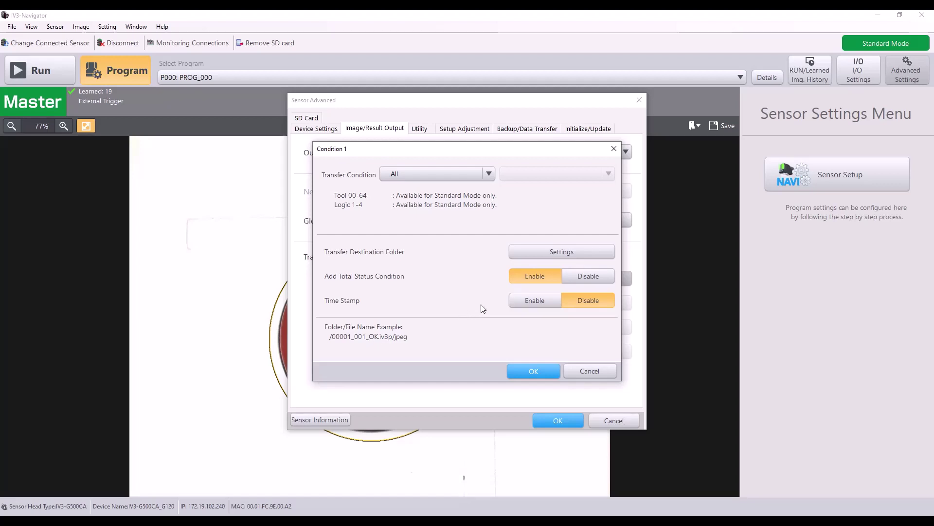
click(519, 302)
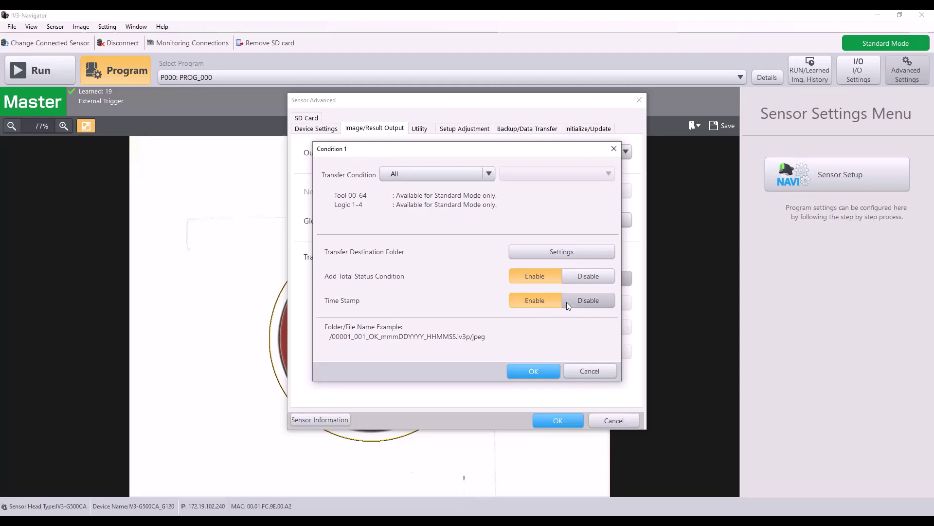
click(587, 301)
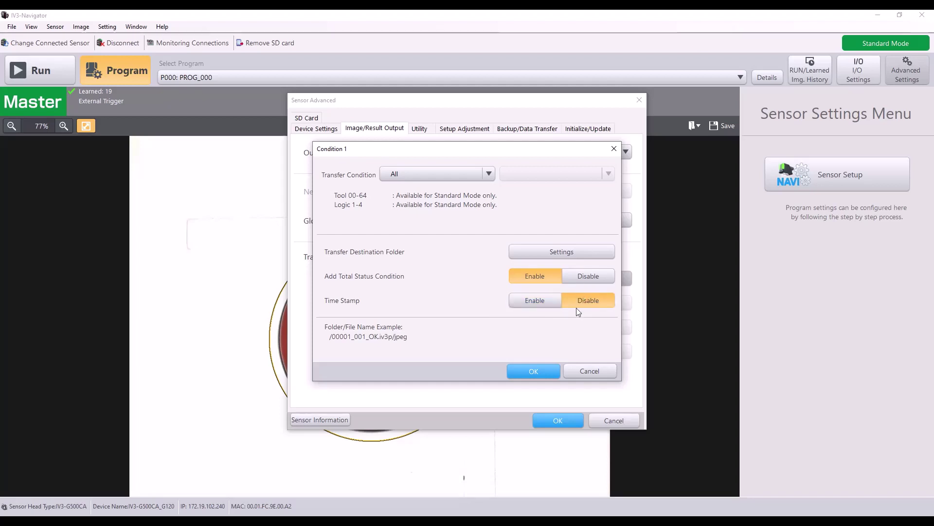
click(541, 371)
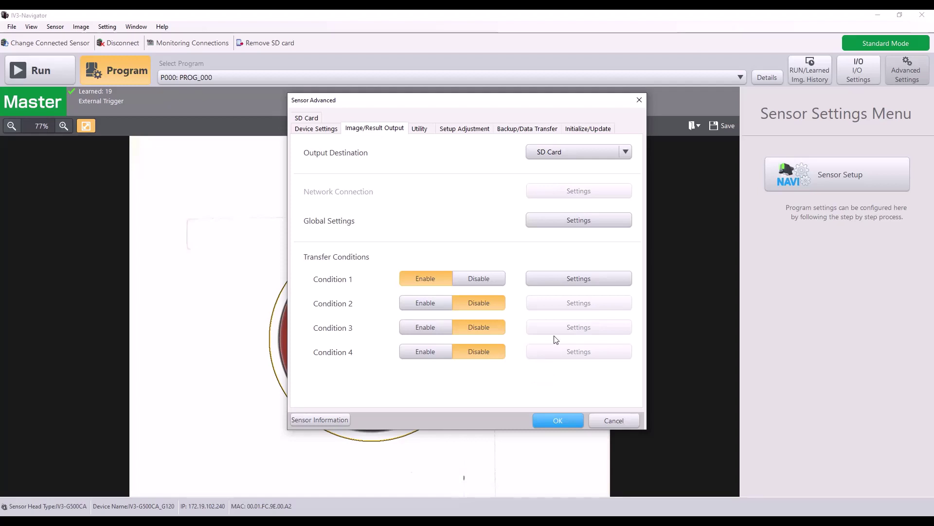
Step: Apply the output settings, start Run mode, and trigger captures including the OK red-ringed part
click(558, 419)
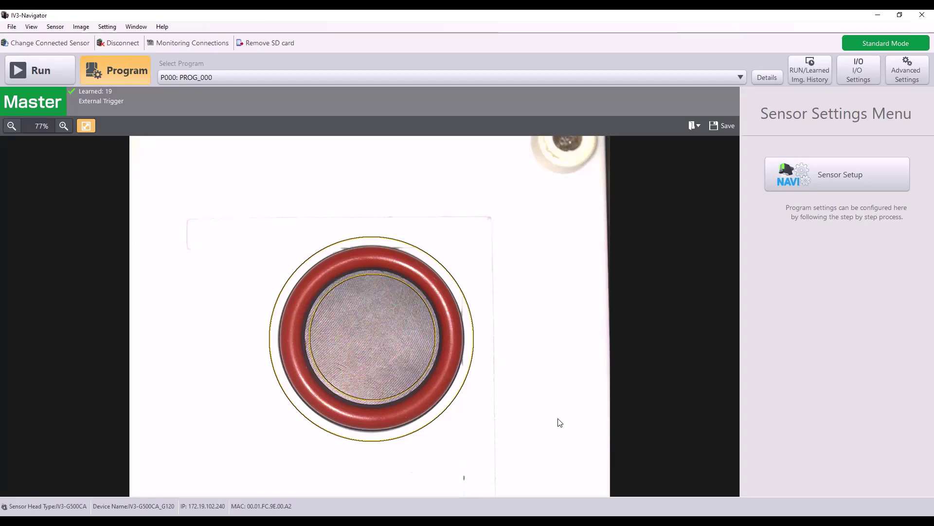
click(43, 72)
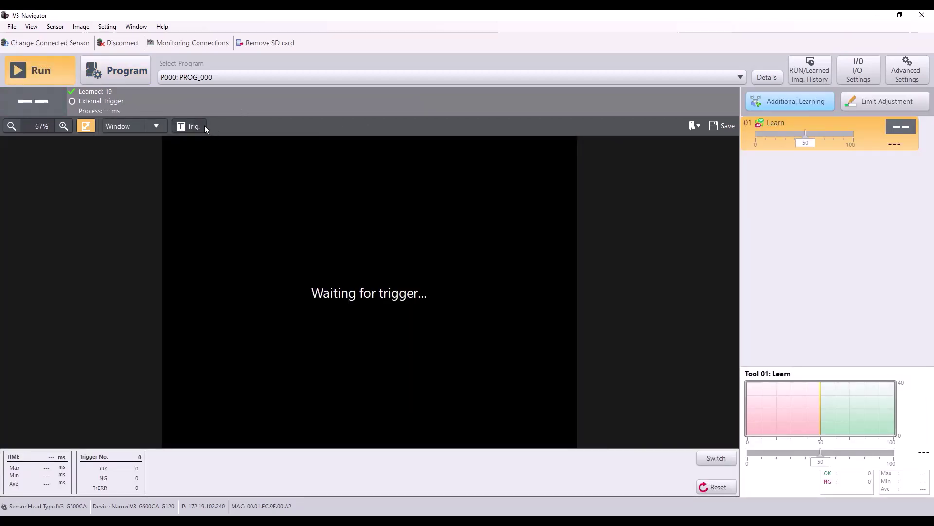
click(203, 125)
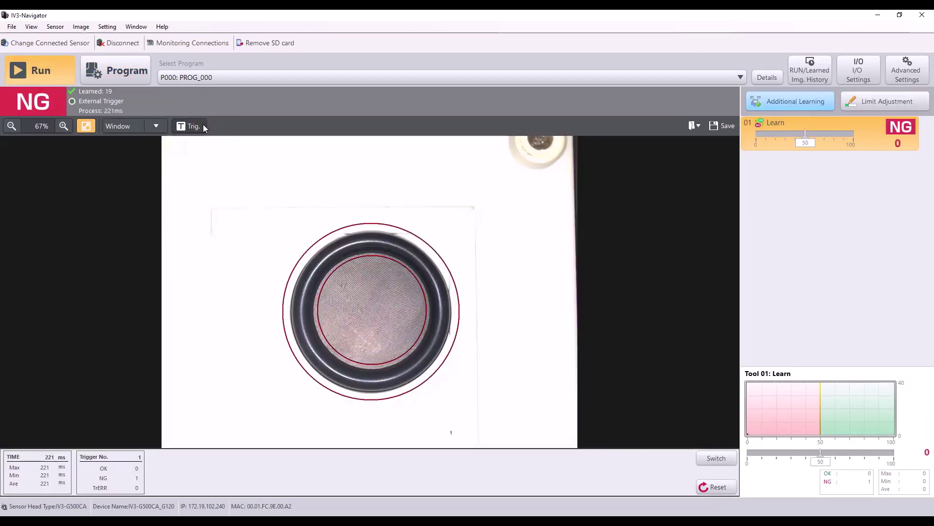
click(203, 125)
click(203, 126)
click(203, 125)
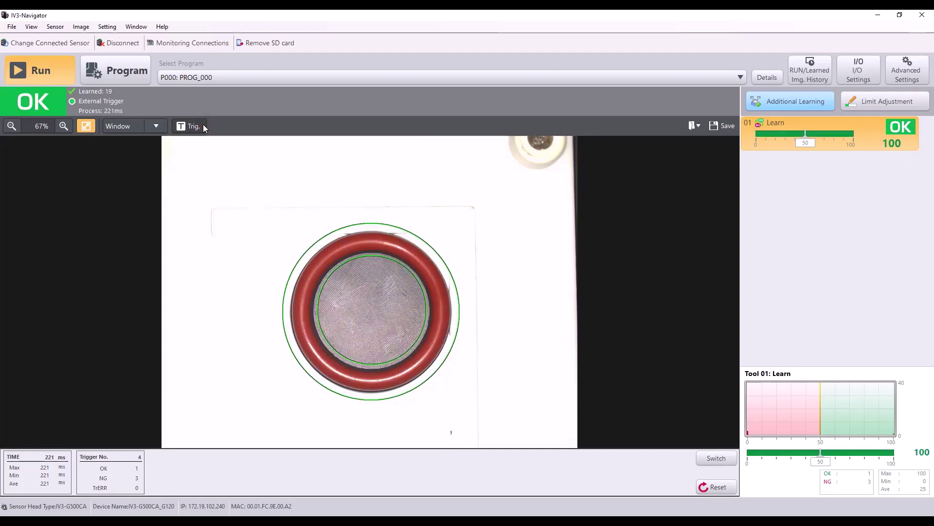
click(203, 125)
click(203, 125)
Step: Trigger captures of the grey part judged NG, then switch back to Program
click(203, 126)
click(203, 126)
click(203, 125)
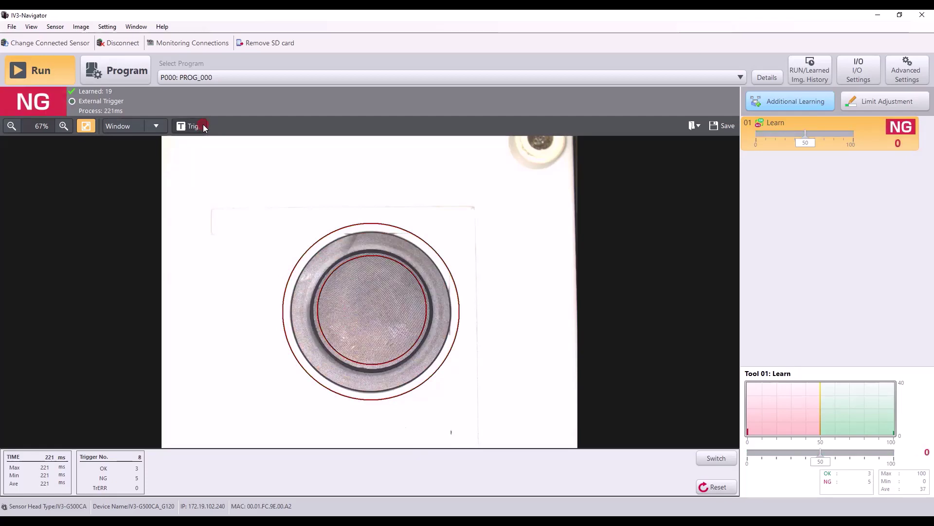
click(203, 125)
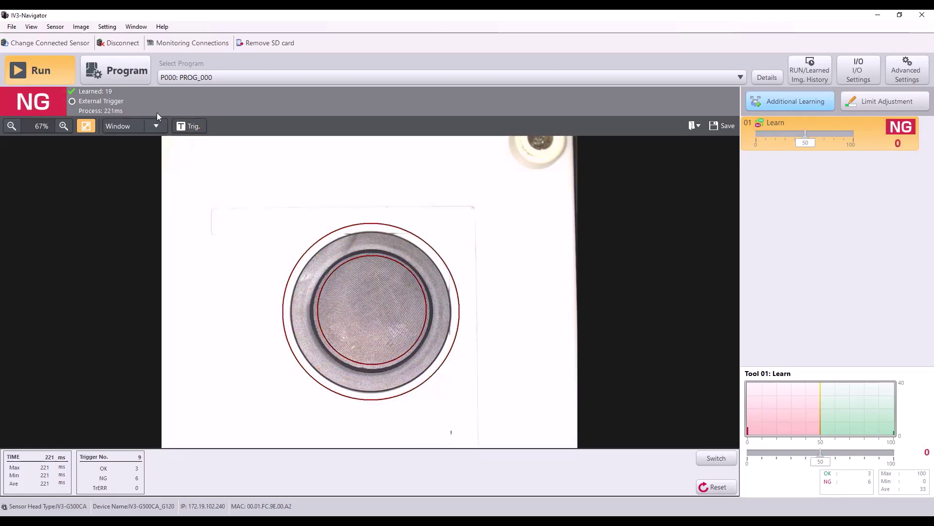
click(133, 83)
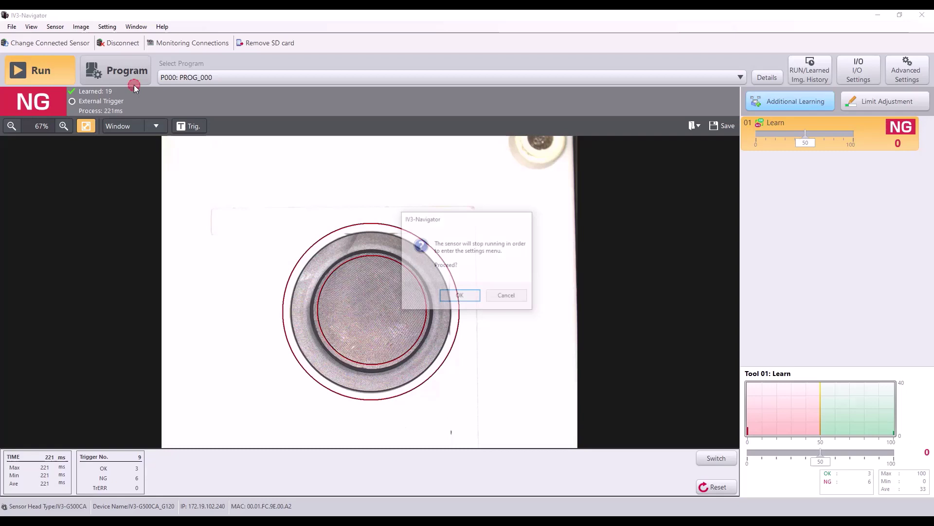
Step: Confirm stopping the sensor so it returns to Program mode with the master image
click(458, 302)
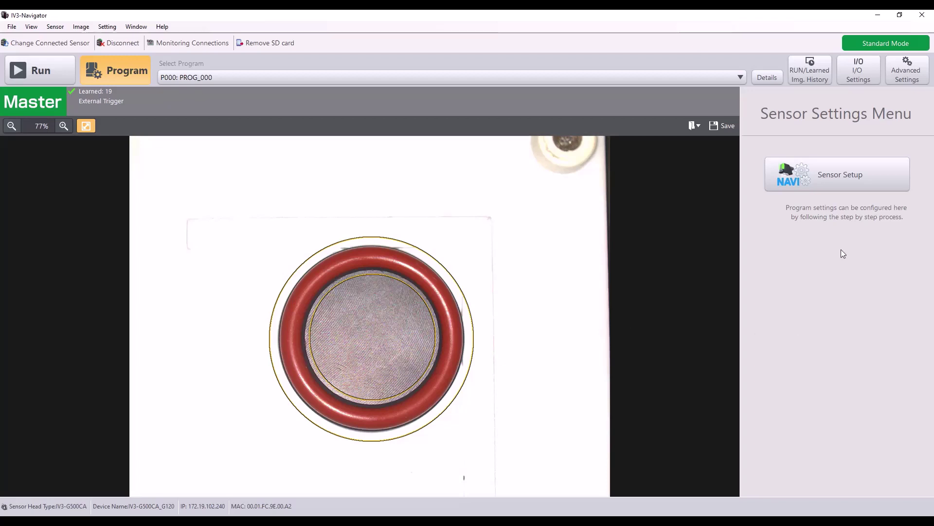
Step: In Advanced Settings > Utility, switch SD Card Settings Backup to Enable, back to Disable, and confirm
click(899, 74)
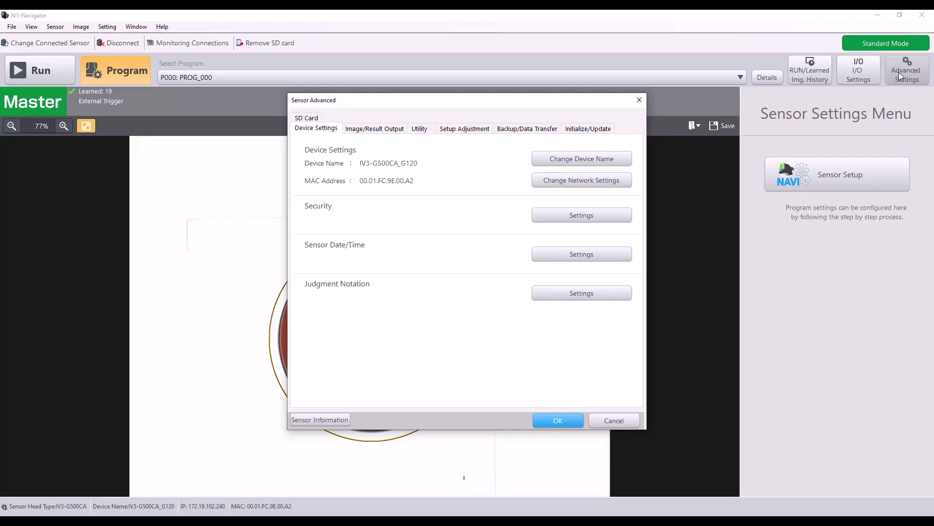
click(422, 130)
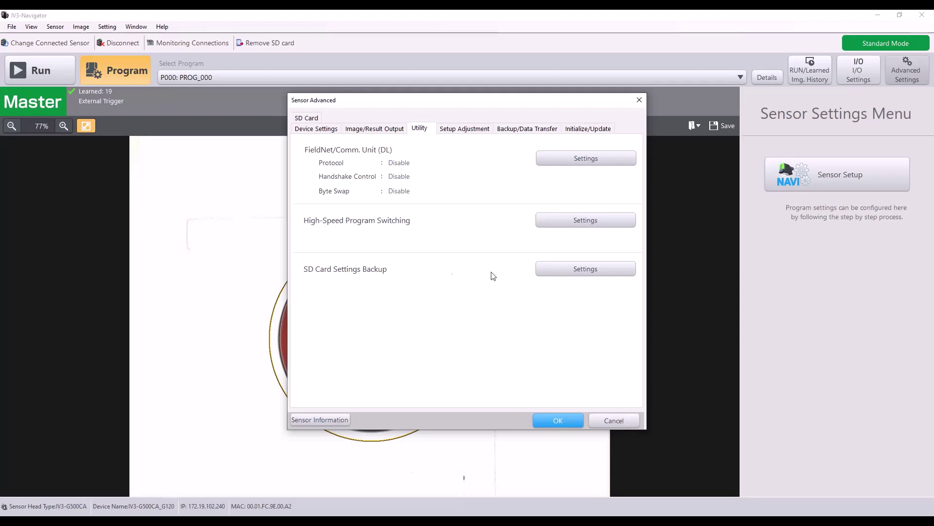
click(573, 268)
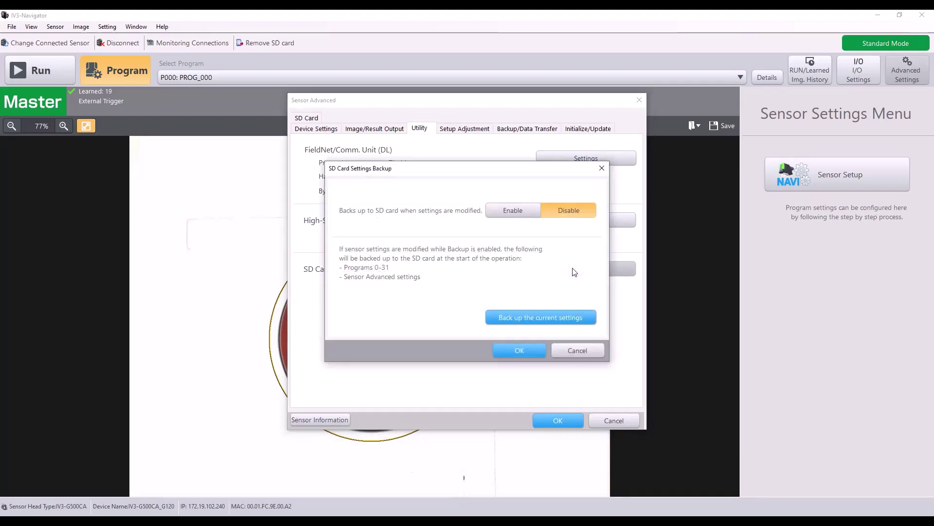
click(506, 213)
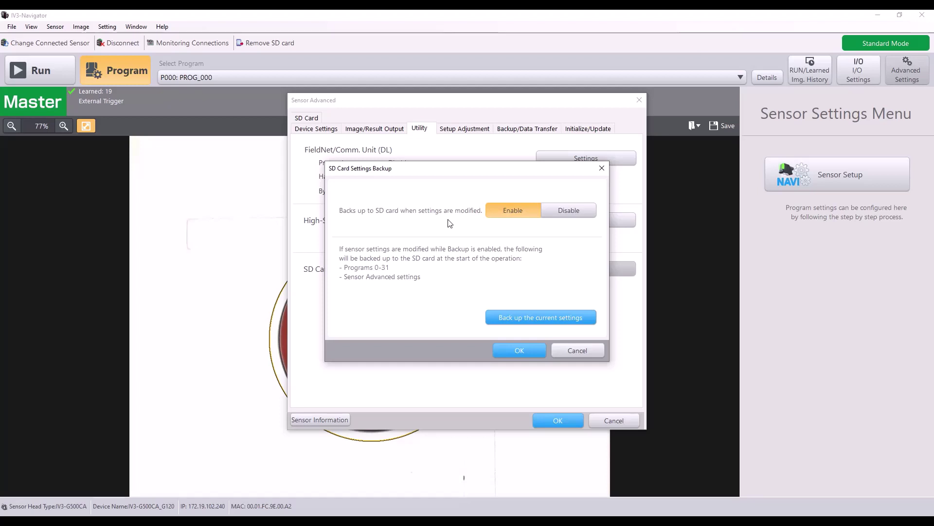
click(578, 210)
click(524, 350)
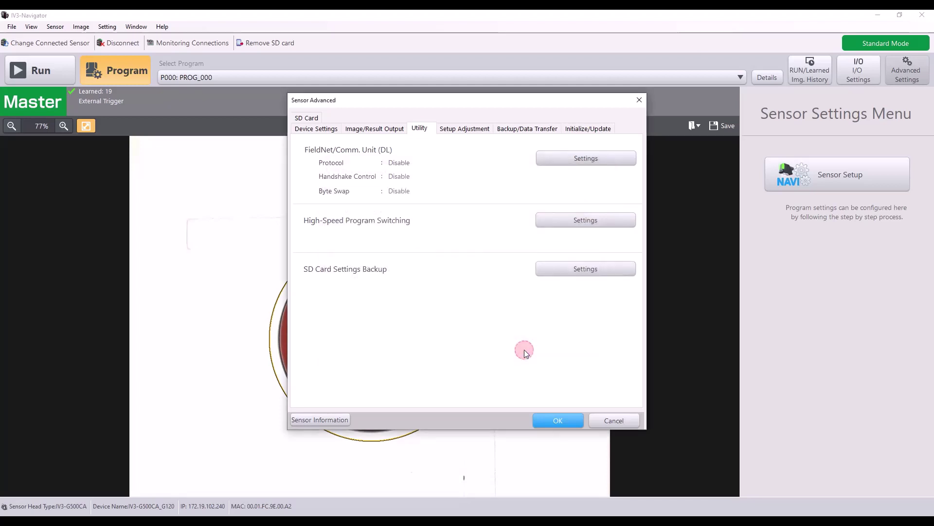
Step: Apply the advanced settings, then safely remove the SD card from the sensor
click(561, 426)
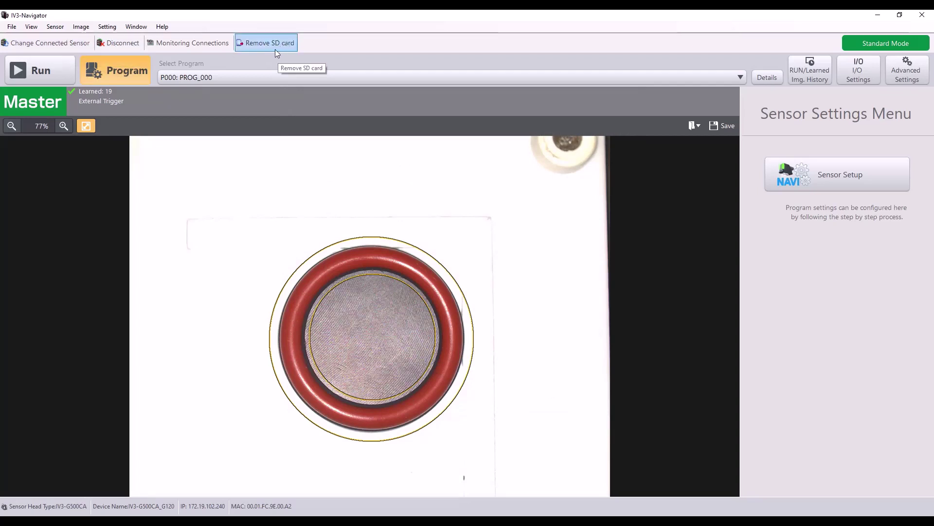
click(260, 43)
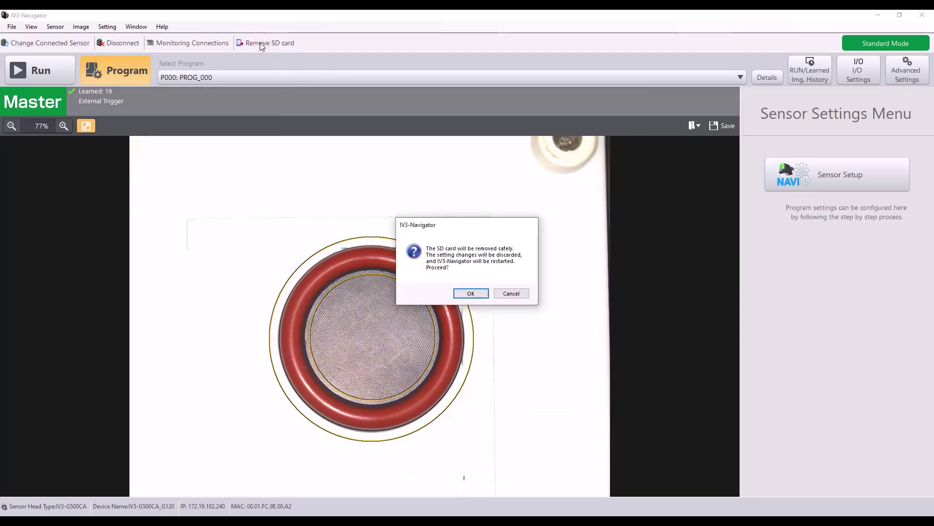
click(475, 293)
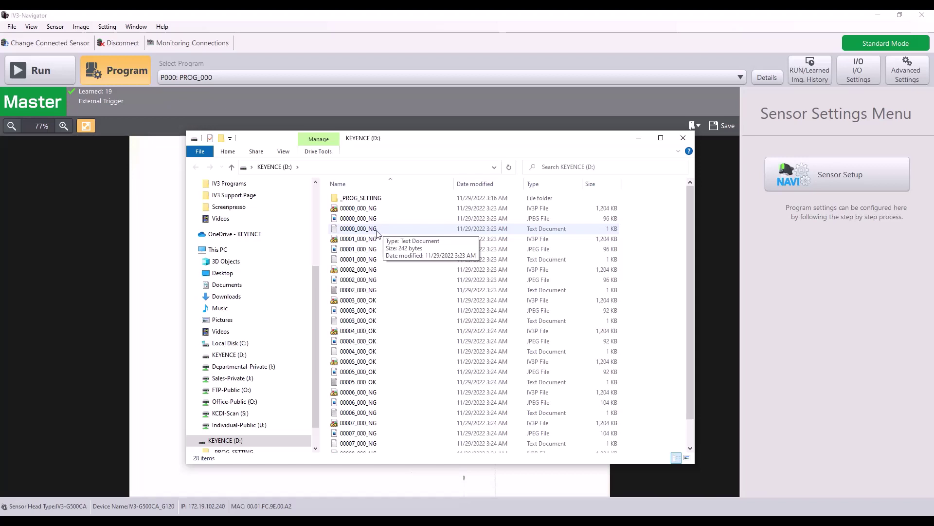
Step: Open 00000_000_NG.jpeg in Photos to view the NG inspection image
double_click(378, 219)
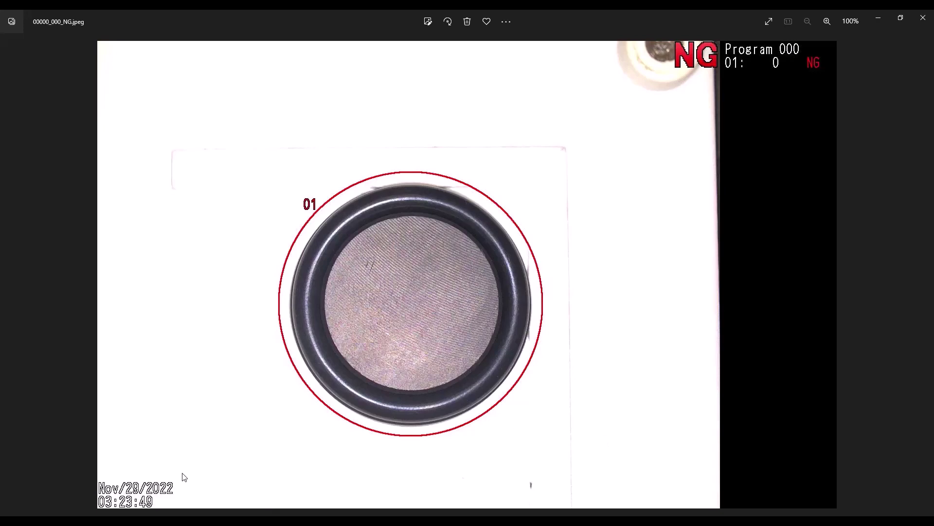
Step: Close Photos, then open and read the 00000_000_NG result text file in Notepad before closing it
click(930, 16)
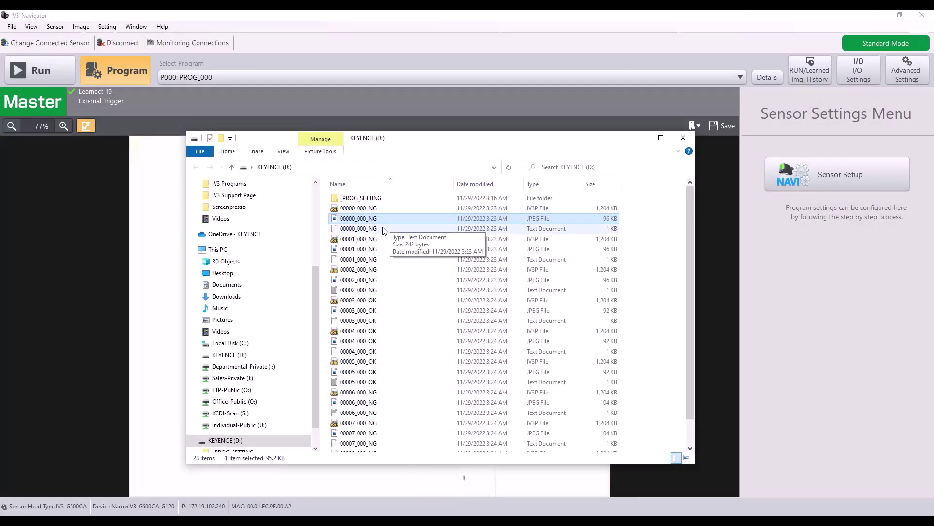
double_click(361, 229)
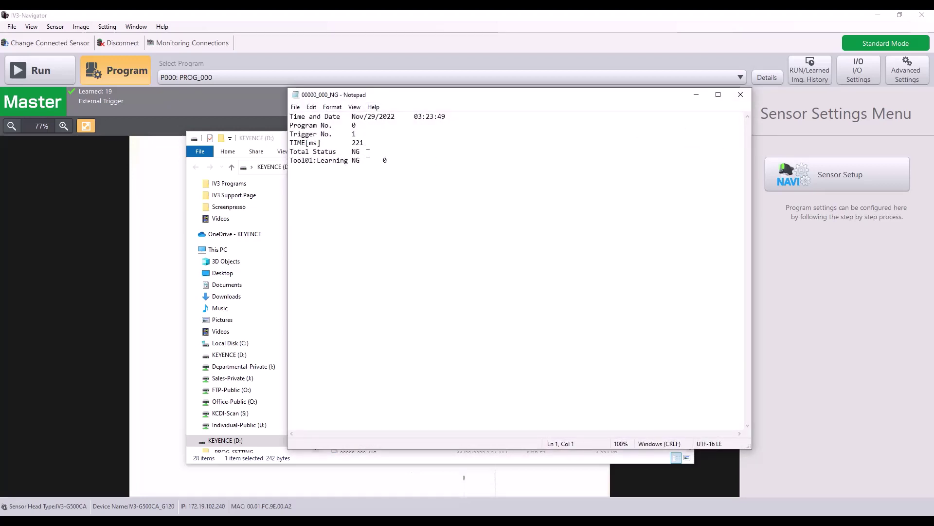
double_click(399, 163)
click(372, 221)
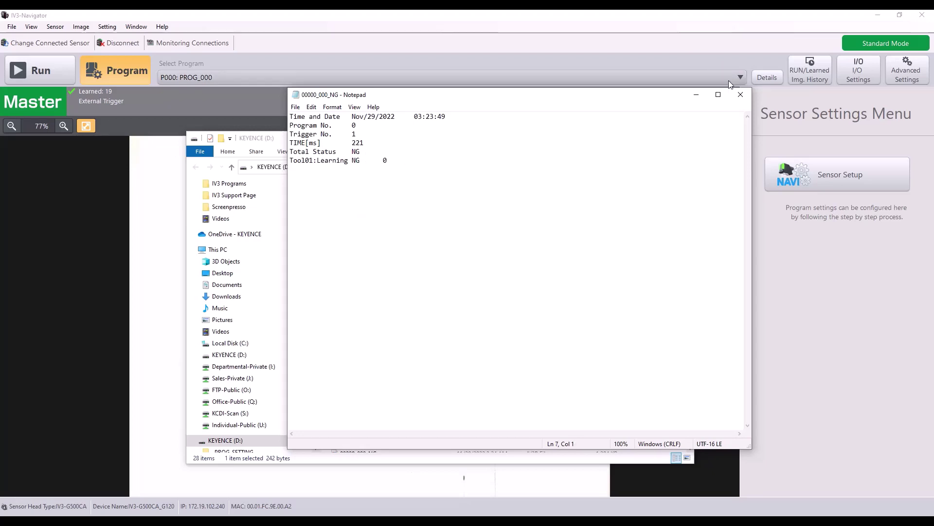
click(740, 94)
click(684, 138)
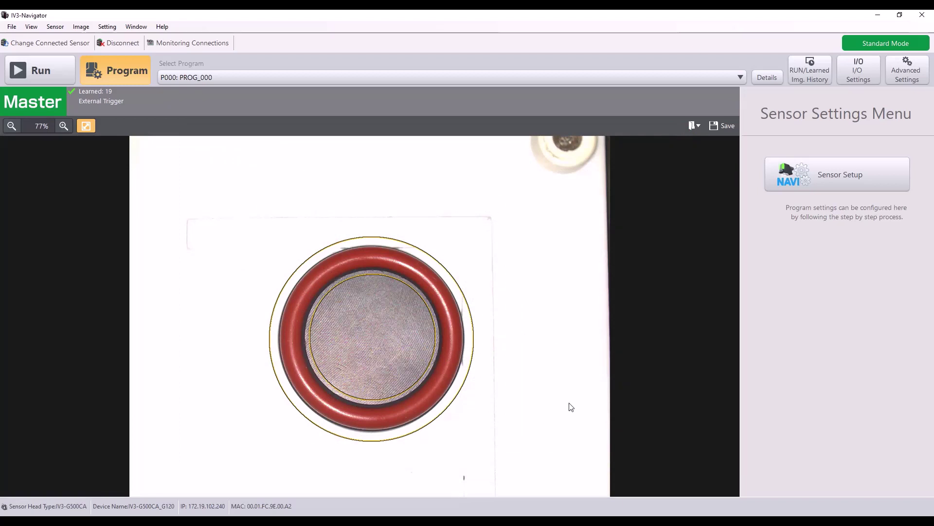